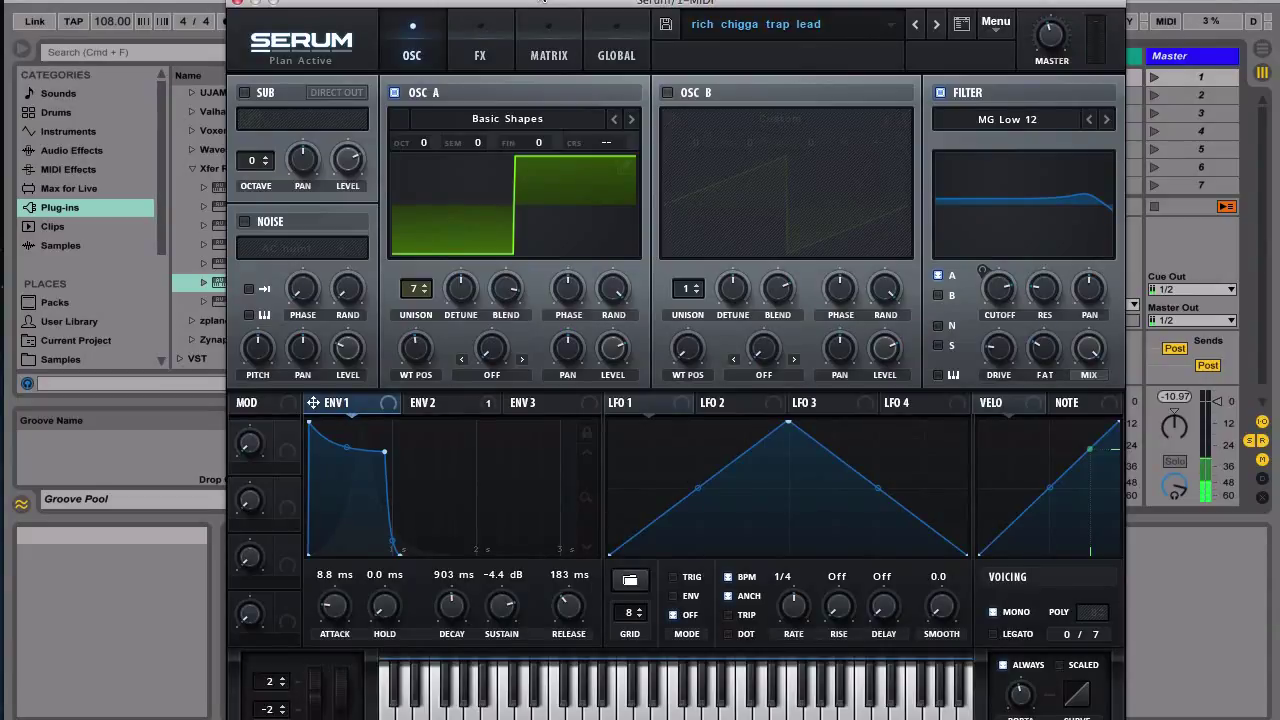
Reset to the Init preset and load the Basic Shapes wavetable in OSC A, morphed to square
click(995, 21)
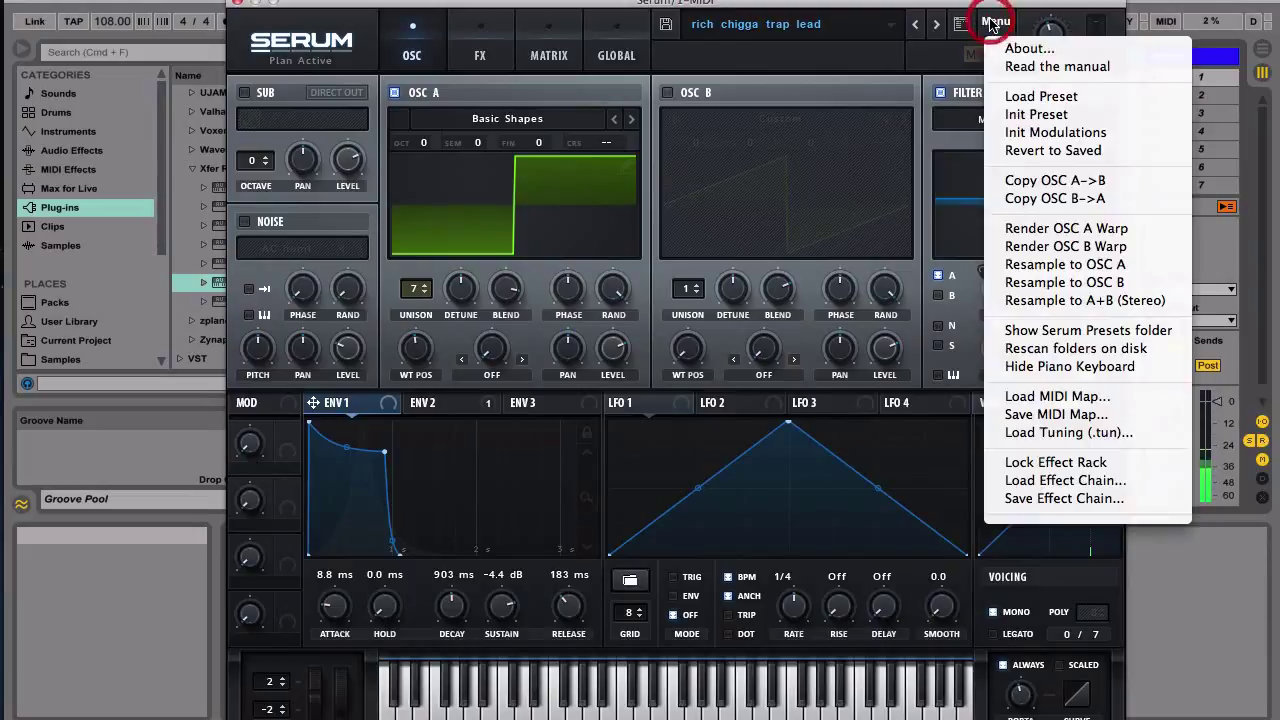
click(1021, 118)
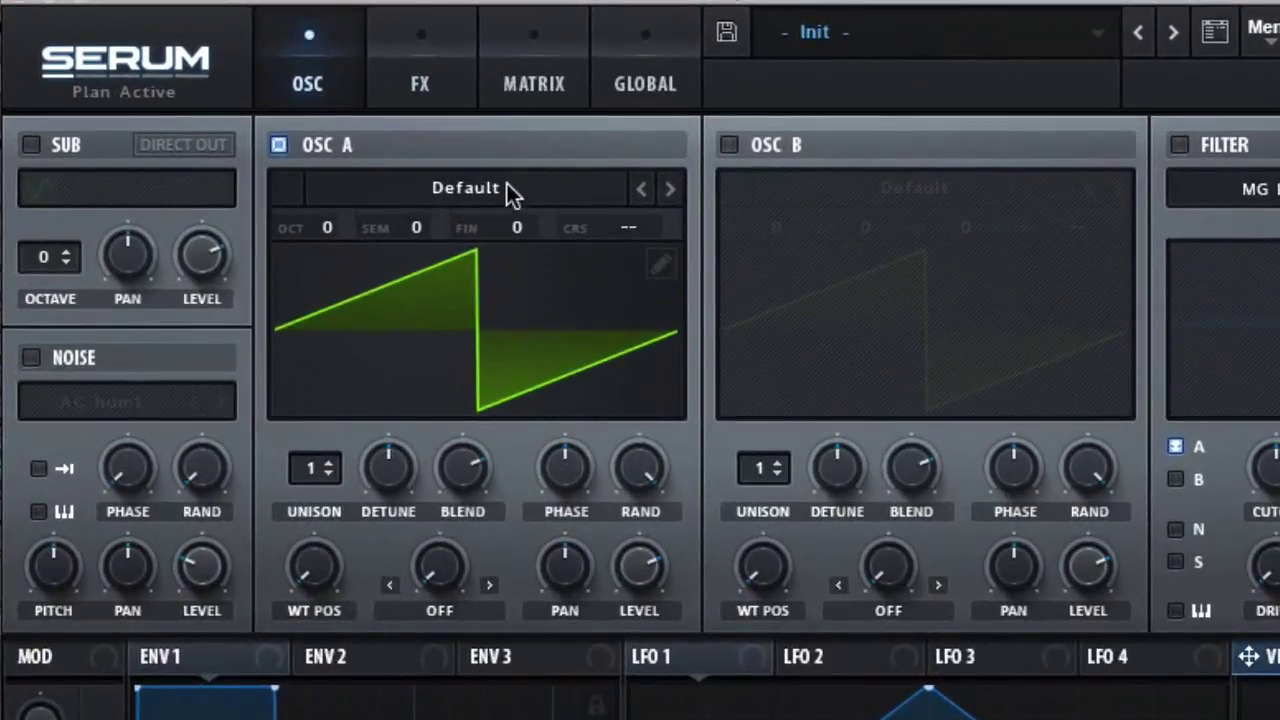
click(507, 185)
mouse_move(400, 254)
click(1248, 140)
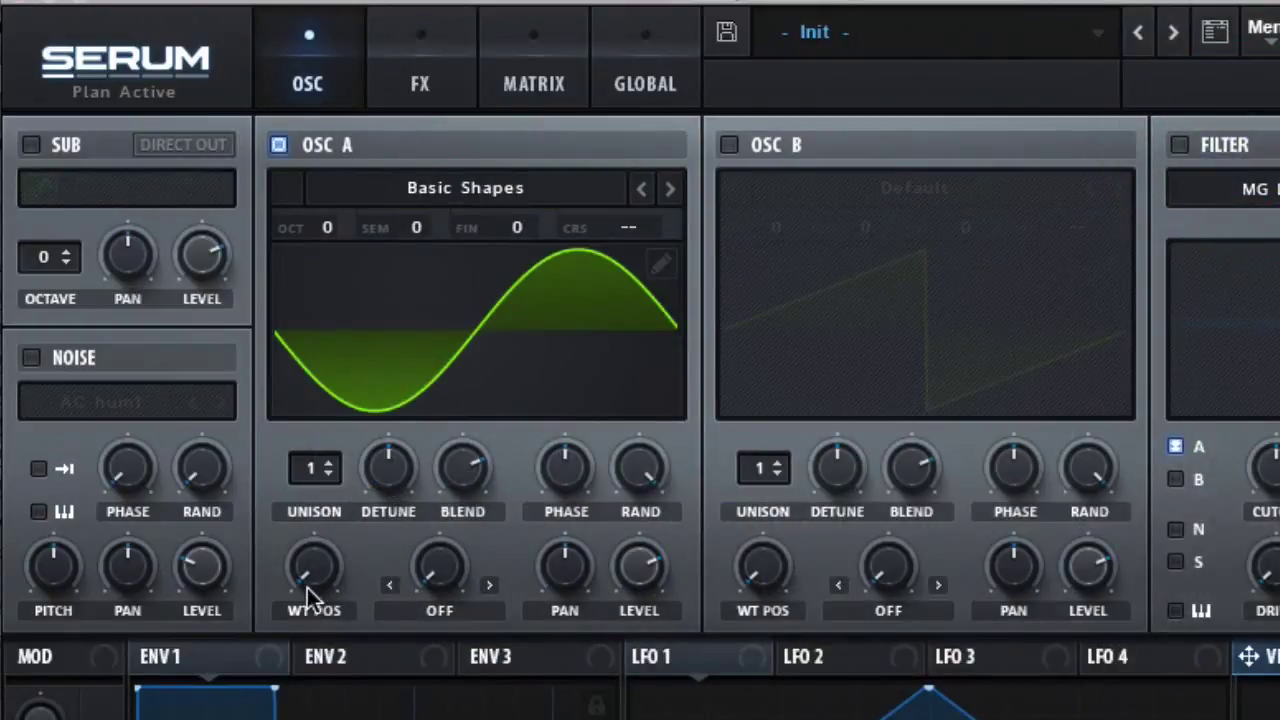
drag(307, 590, 308, 406)
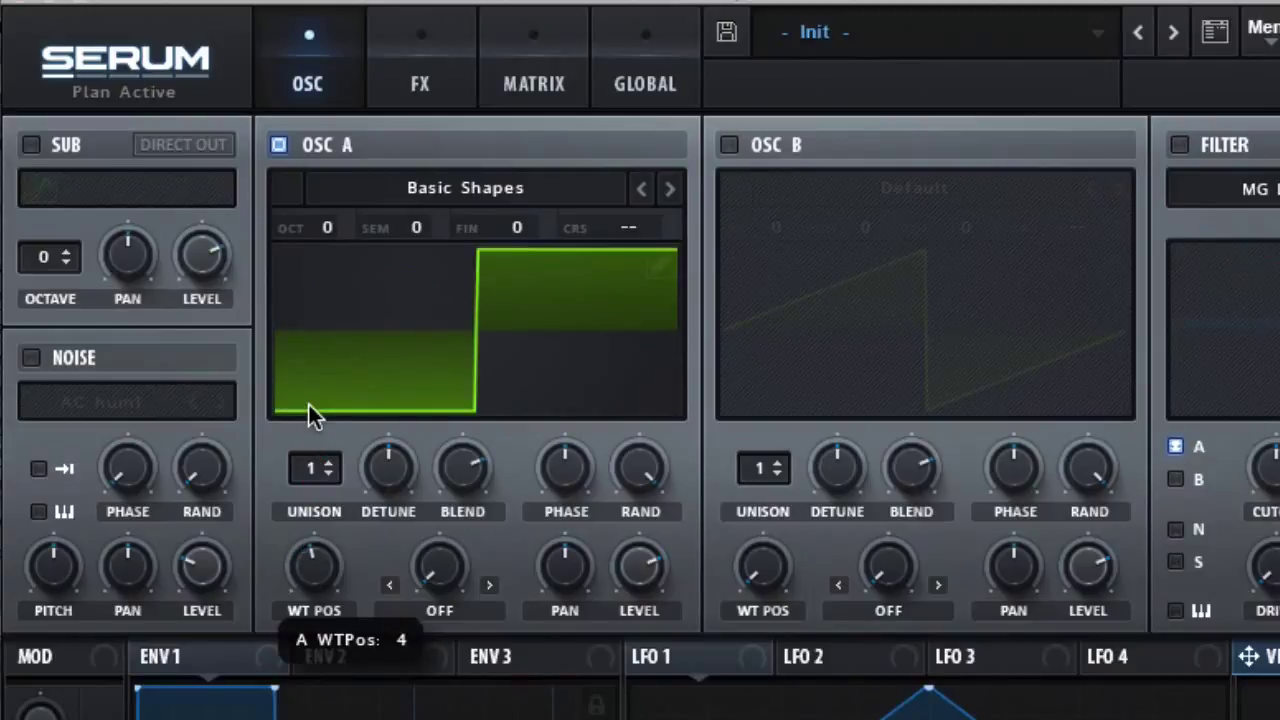
Give oscillator A 7 unison voices with detune lowered to about 0.17
click(329, 463)
click(330, 464)
click(330, 464)
click(330, 464)
click(330, 464)
click(330, 464)
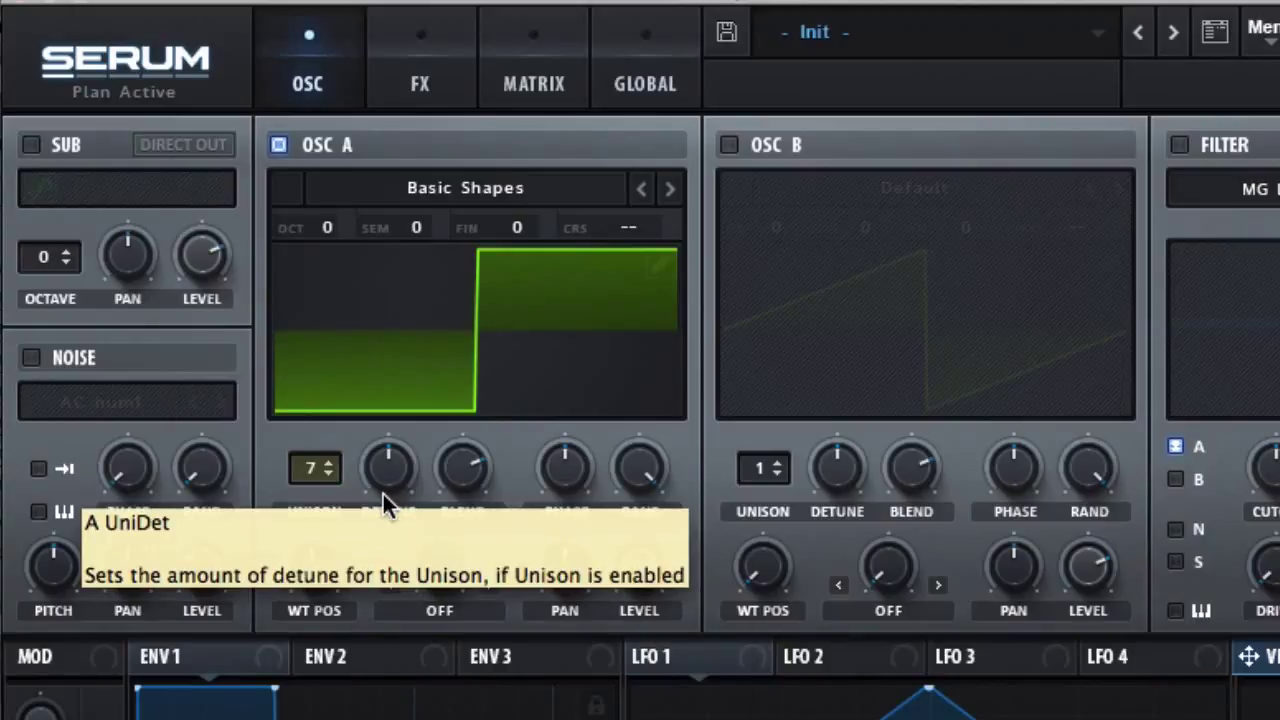
click(384, 473)
drag(384, 473, 398, 541)
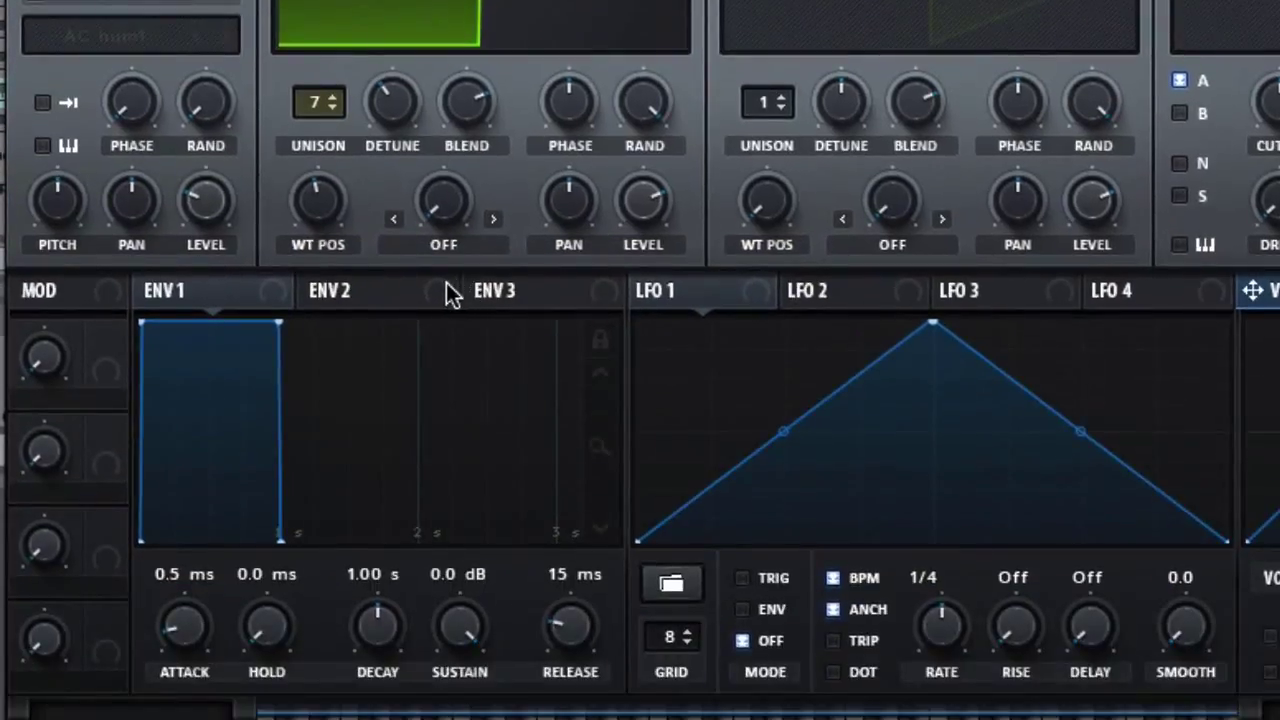
Set Envelope 1 sustain to -4.1 dB and release to 163 ms, then show Envelope 2
click(229, 289)
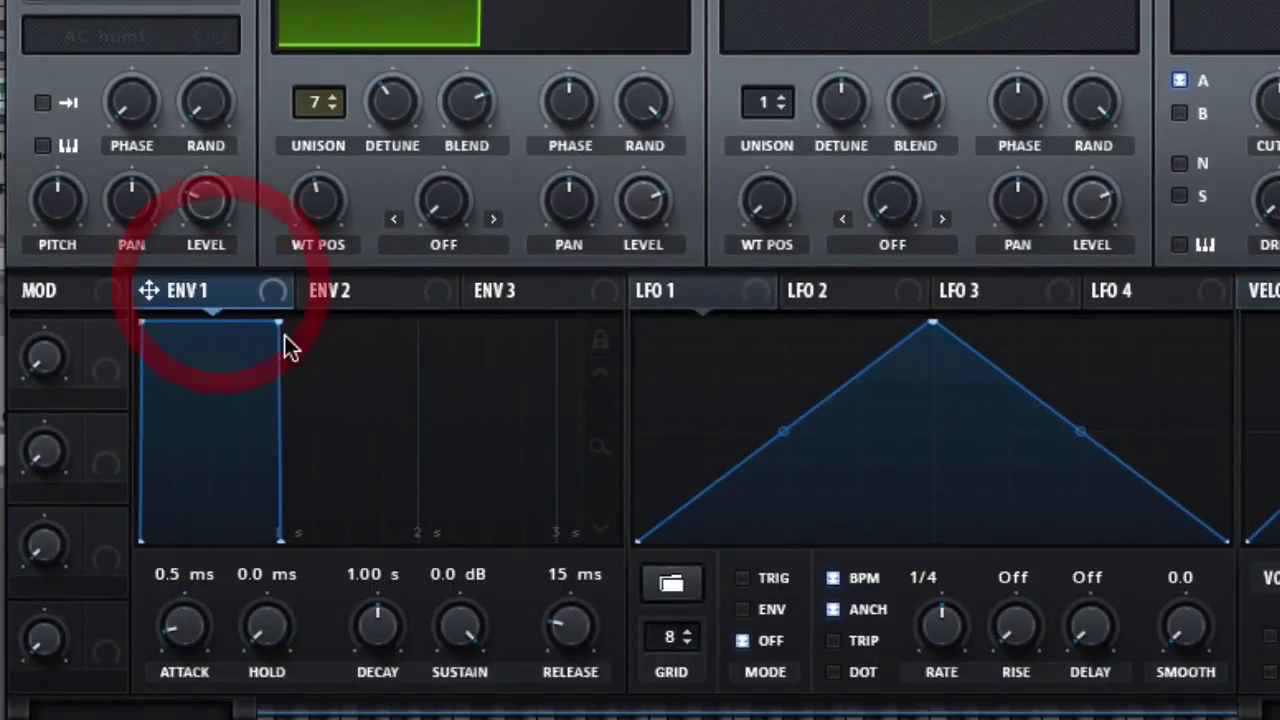
drag(275, 325, 198, 367)
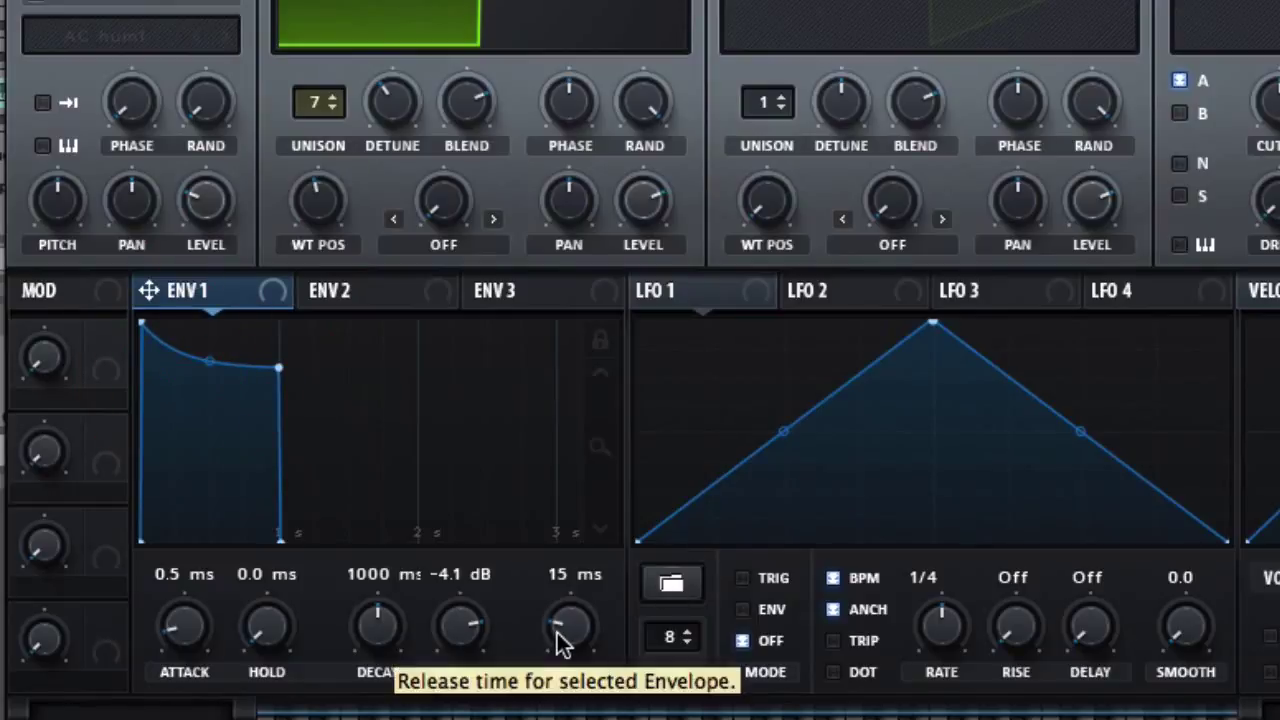
drag(555, 636, 565, 594)
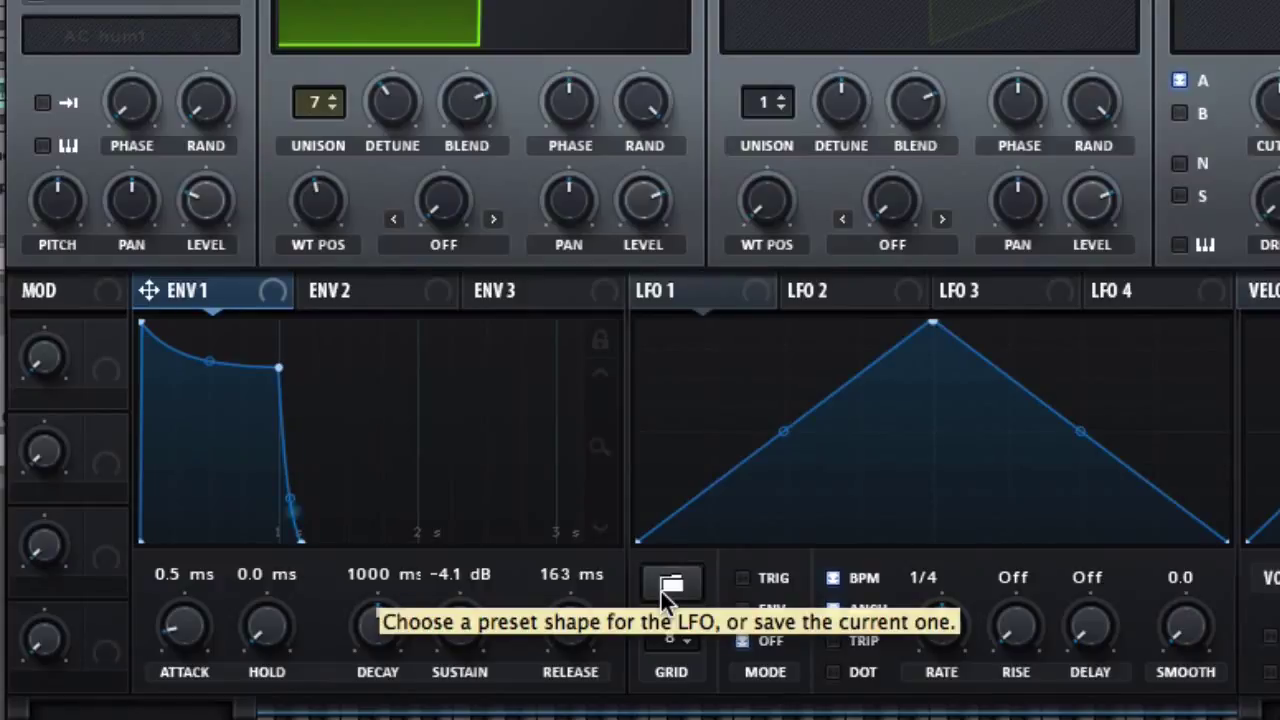
click(380, 293)
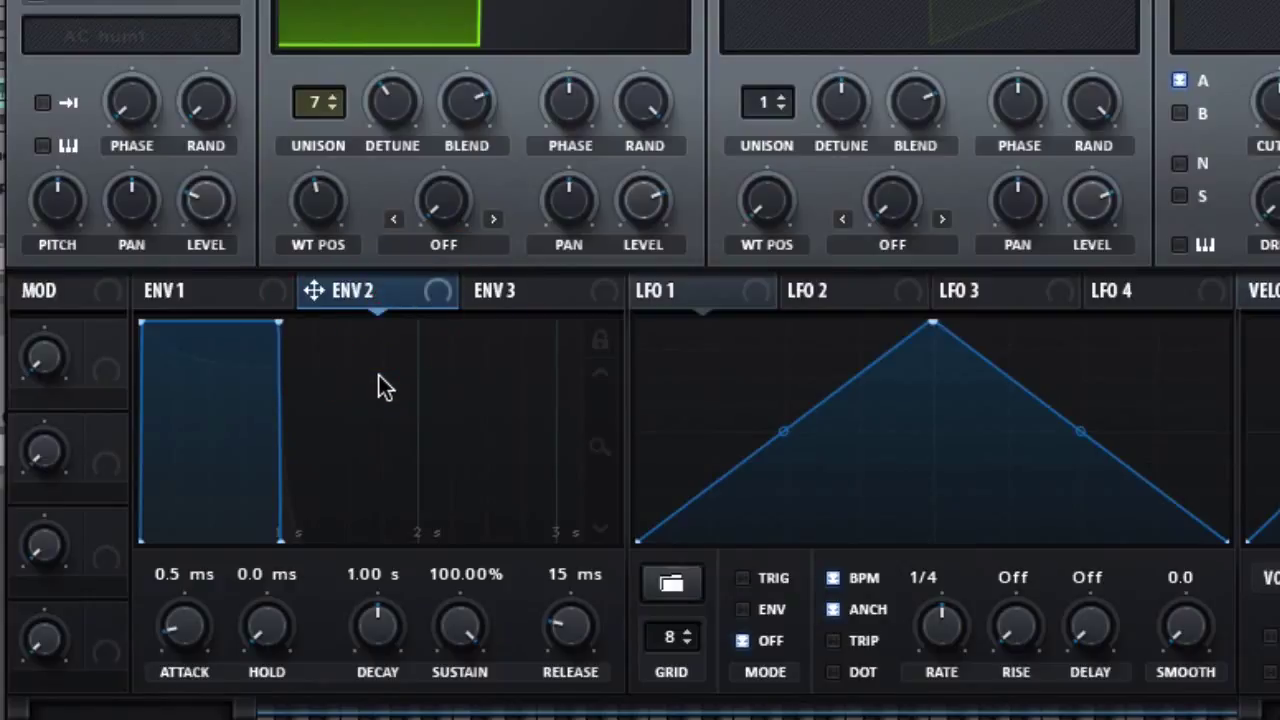
Give Envelope 2 a 226 ms attack, 1.59 s decay and 0% sustain, routed to filter cutoff
drag(143, 322, 223, 320)
drag(309, 322, 388, 603)
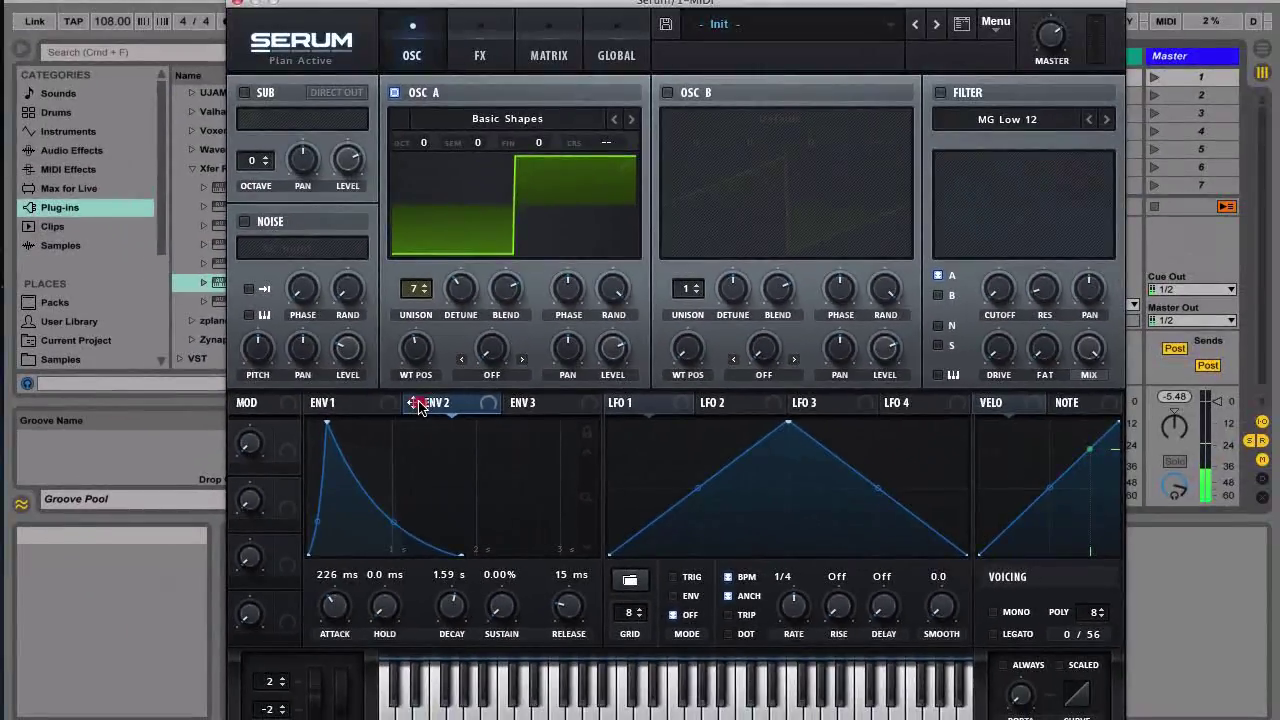
drag(313, 290, 1241, 105)
drag(973, 289, 1004, 304)
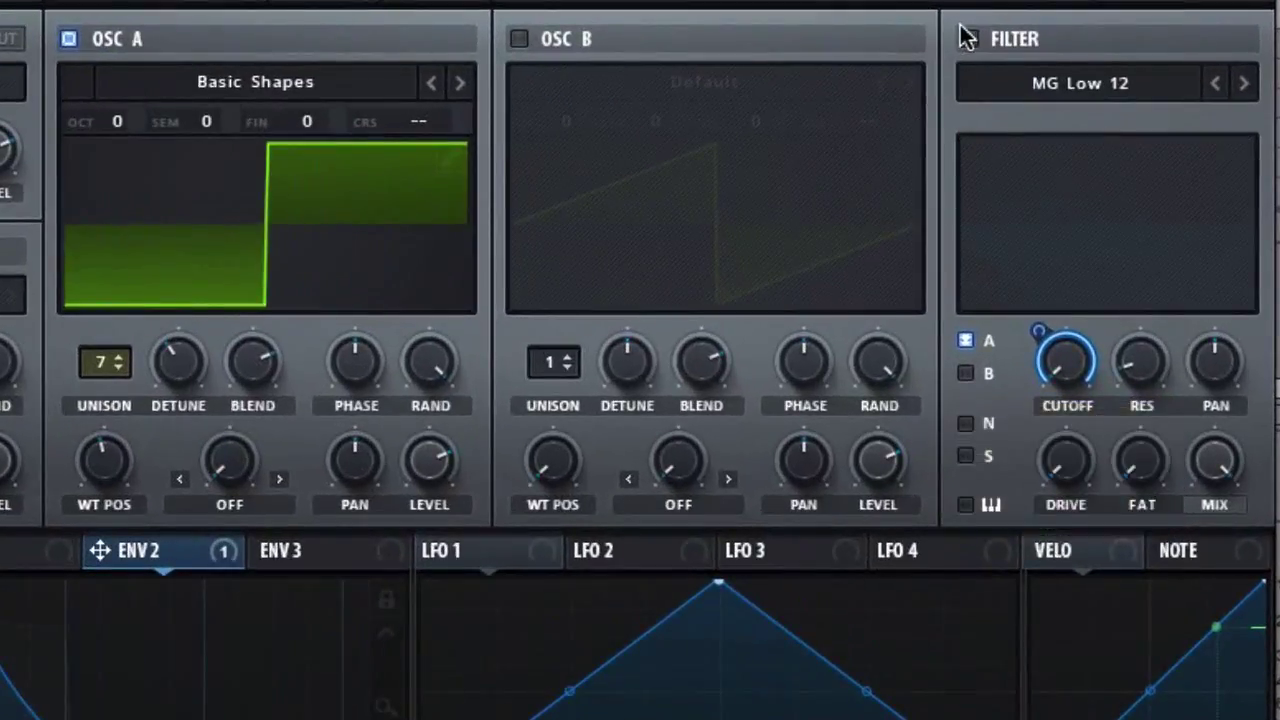
Enable the MG Low 12 filter and set its cutoff and Envelope 2 modulation amount
click(940, 92)
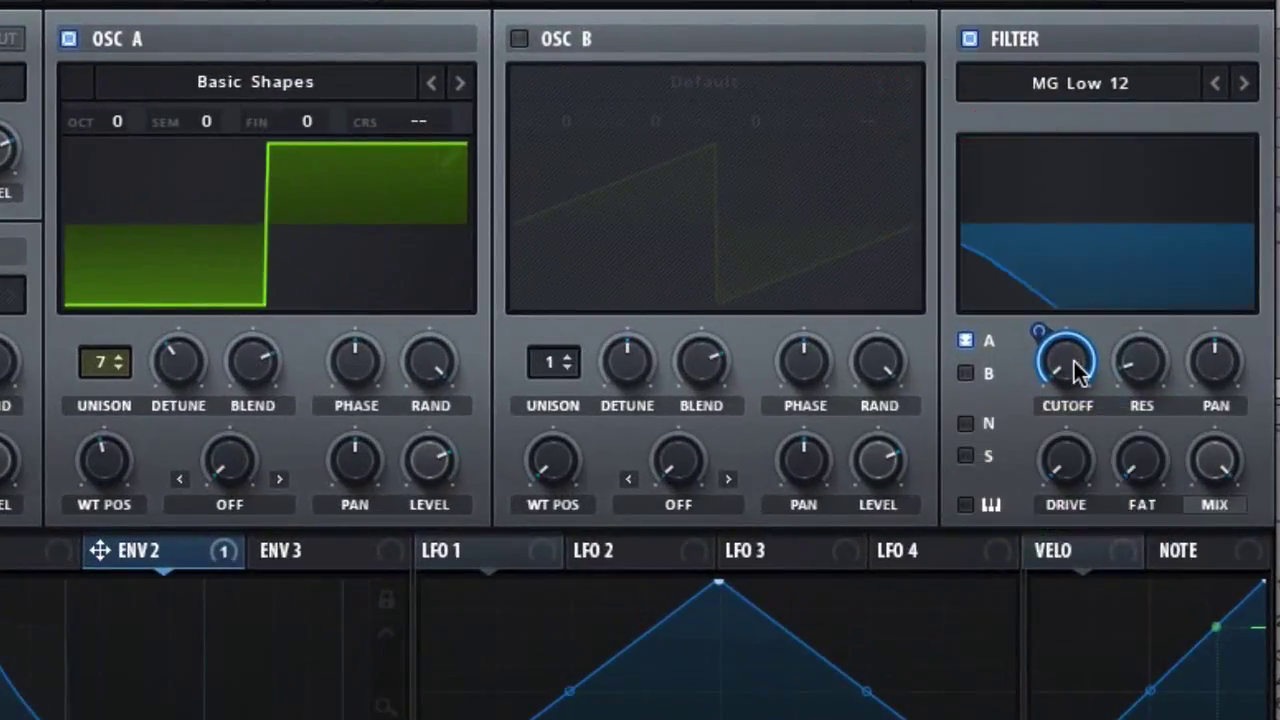
drag(1074, 361, 1037, 49)
drag(1040, 334, 1037, 478)
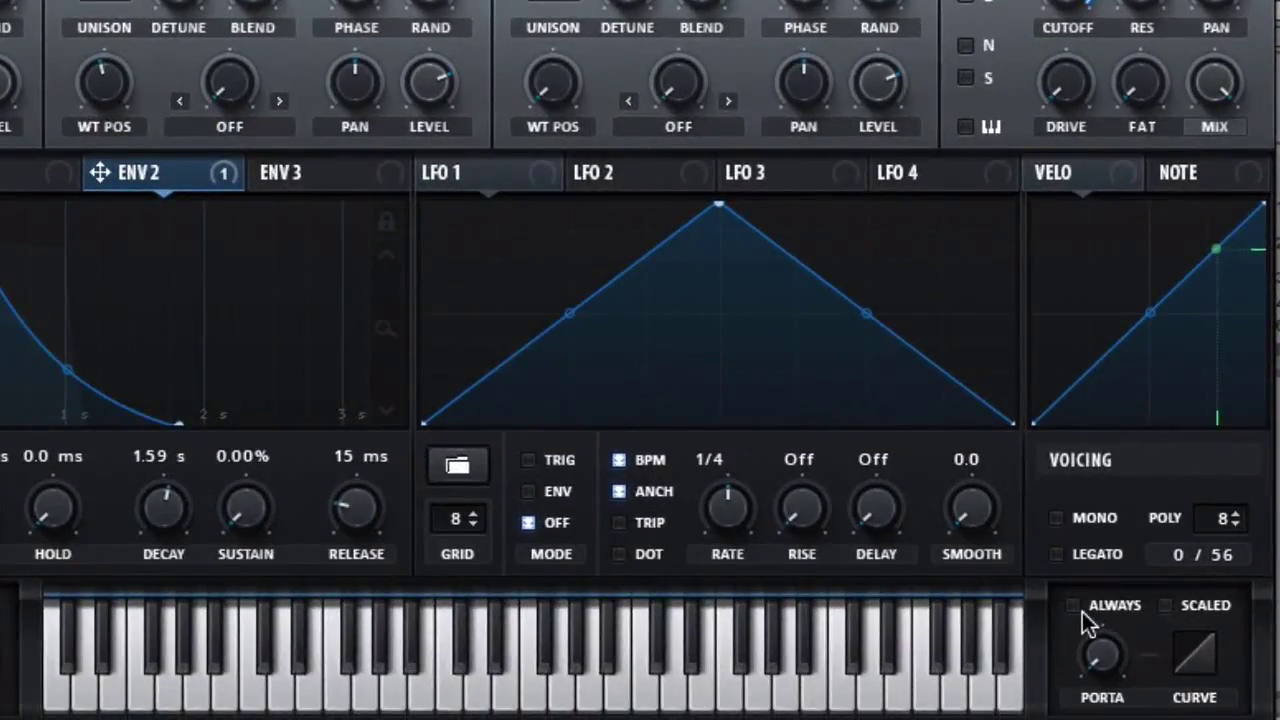
Turn on Always portamento and raise the glide time to about 122 ms
click(1082, 612)
click(1072, 606)
click(1072, 606)
drag(1100, 665, 1102, 498)
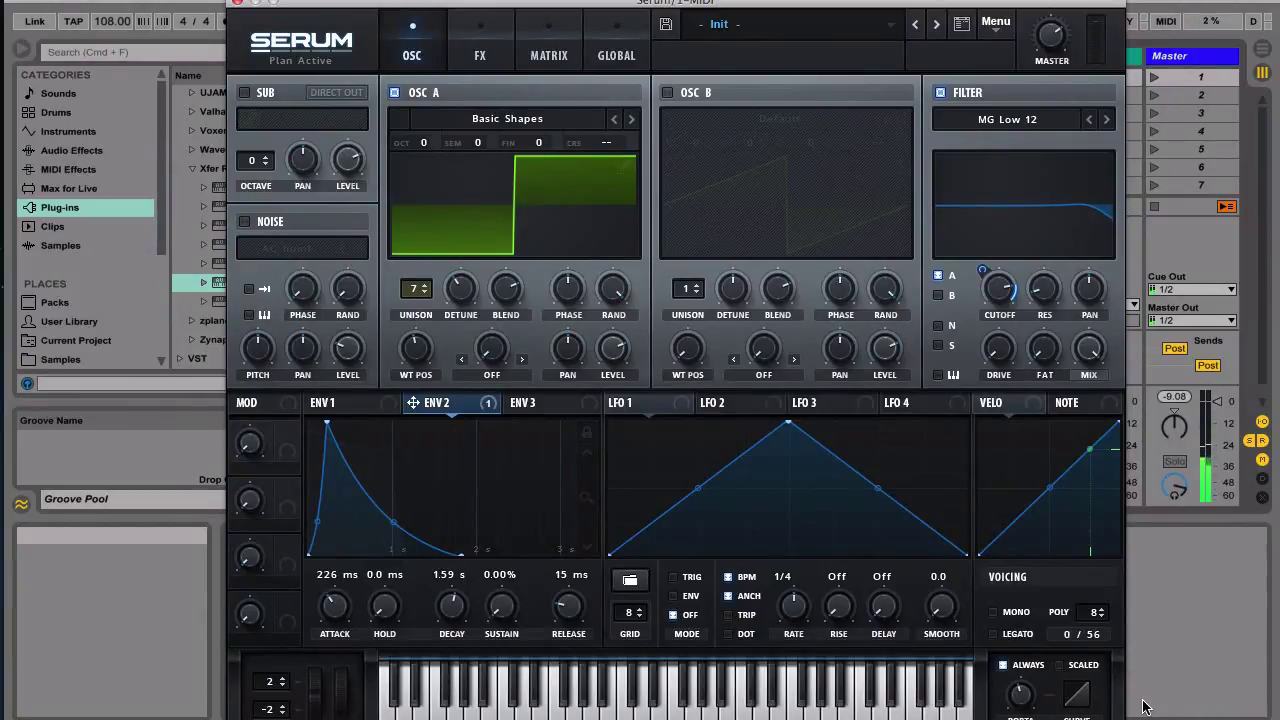
Enable a Hall Reverb with adjusted mix and size about 24%, and switch on the Compressor
click(482, 58)
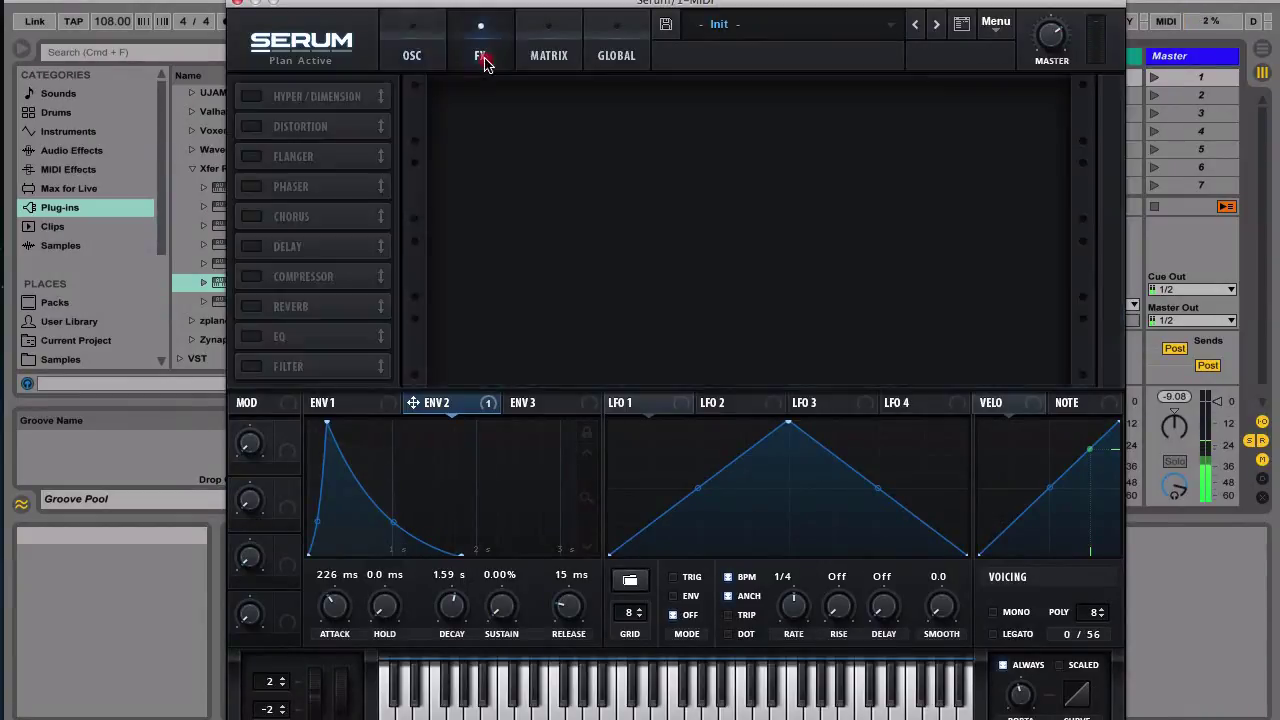
click(253, 307)
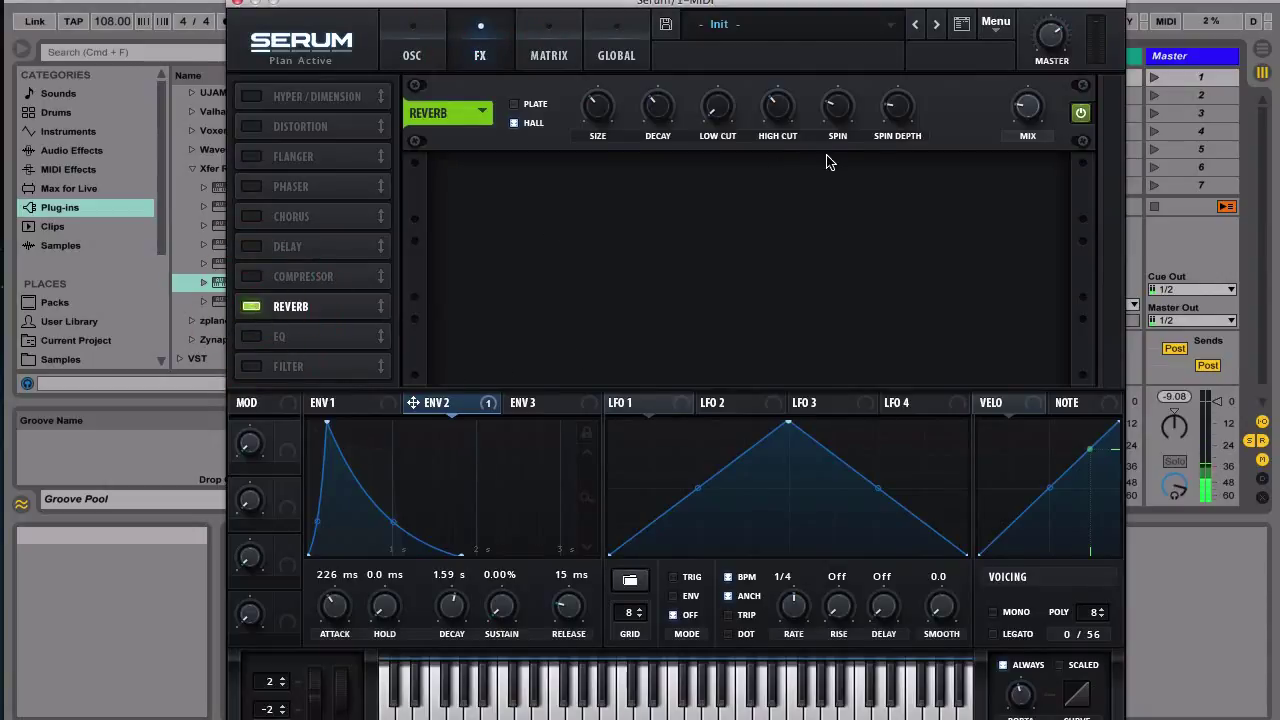
drag(1045, 116, 1045, 106)
drag(595, 117, 598, 136)
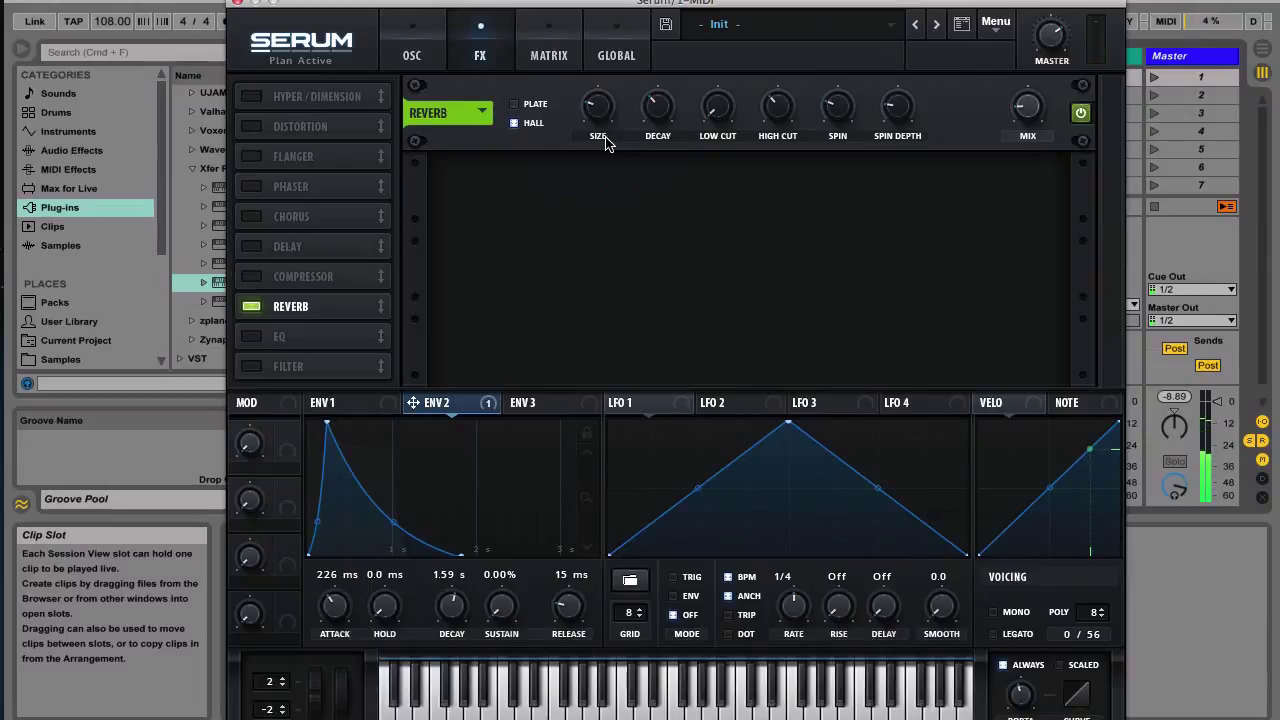
click(299, 287)
click(251, 282)
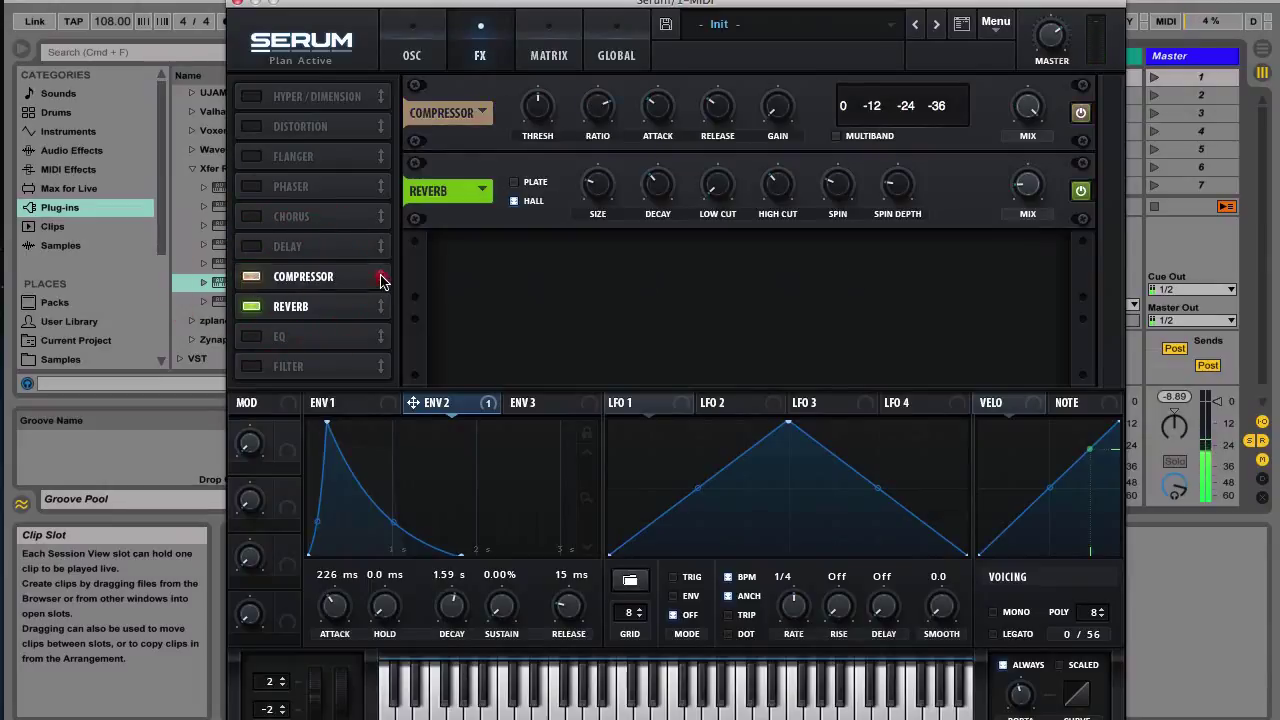
Place the compressor after the reverb in Multiband mode and raise the reverb low cut to about 15%
drag(383, 281, 372, 314)
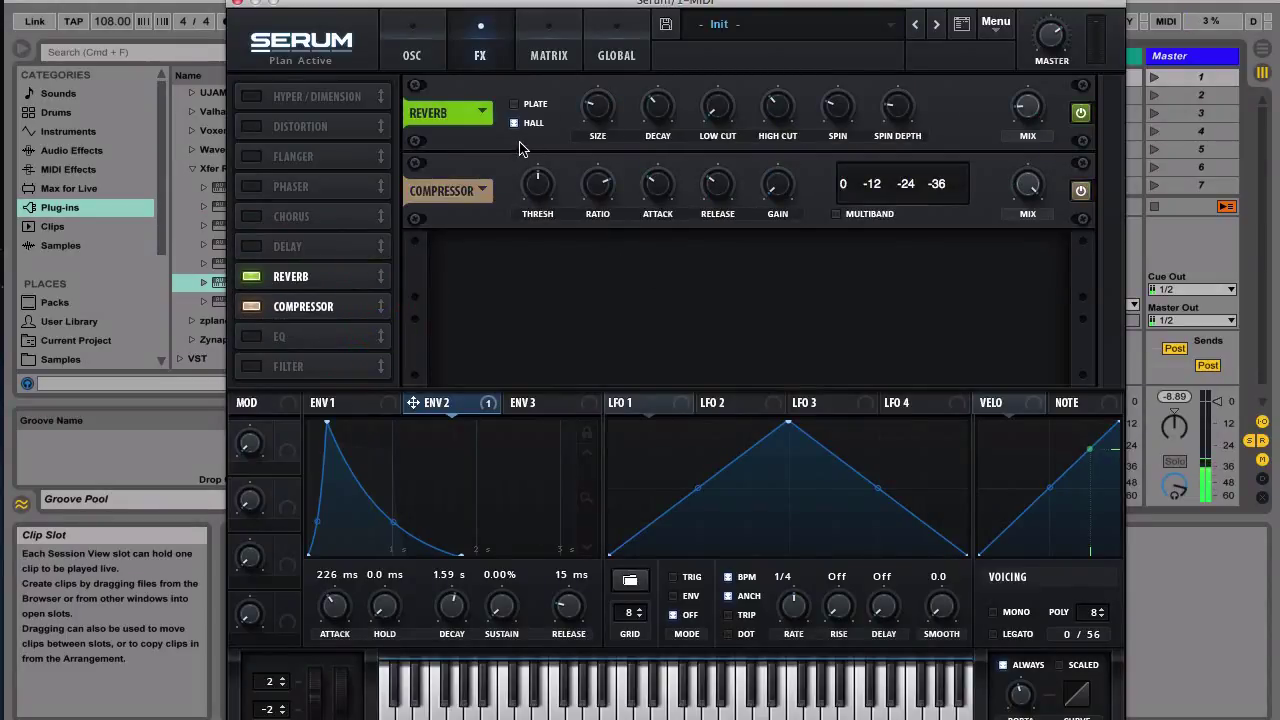
click(837, 214)
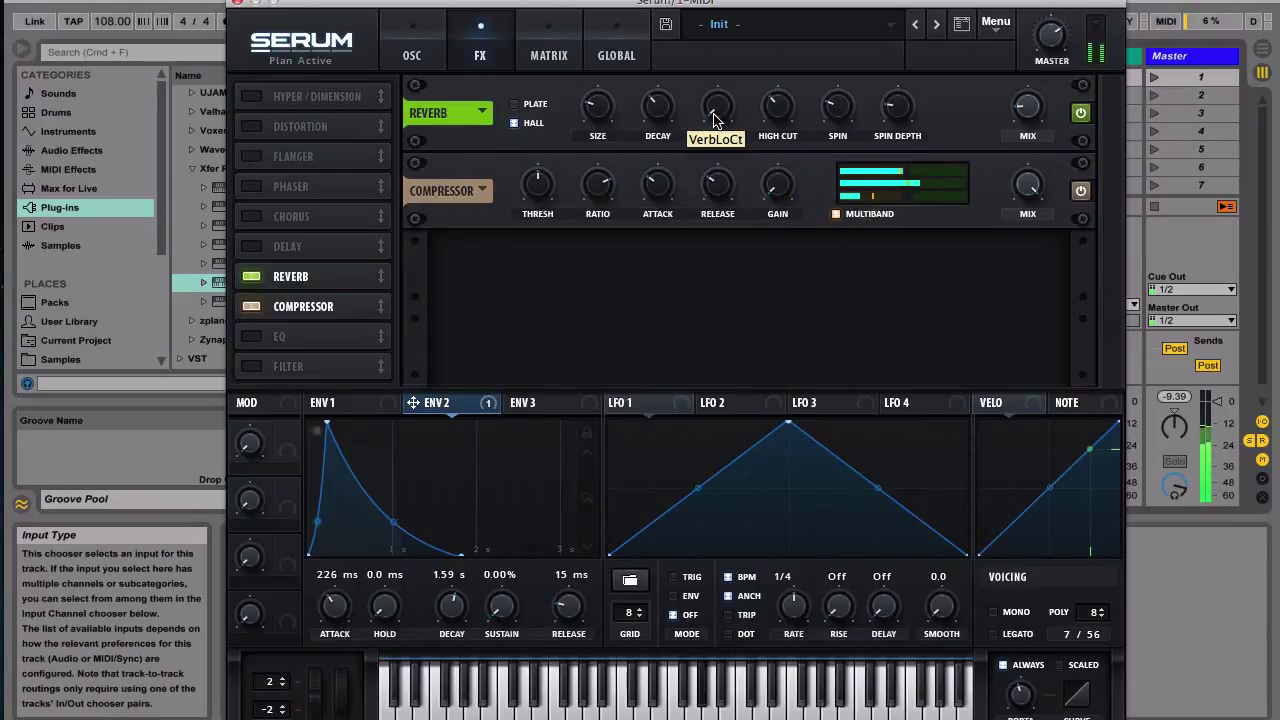
drag(715, 118, 709, 77)
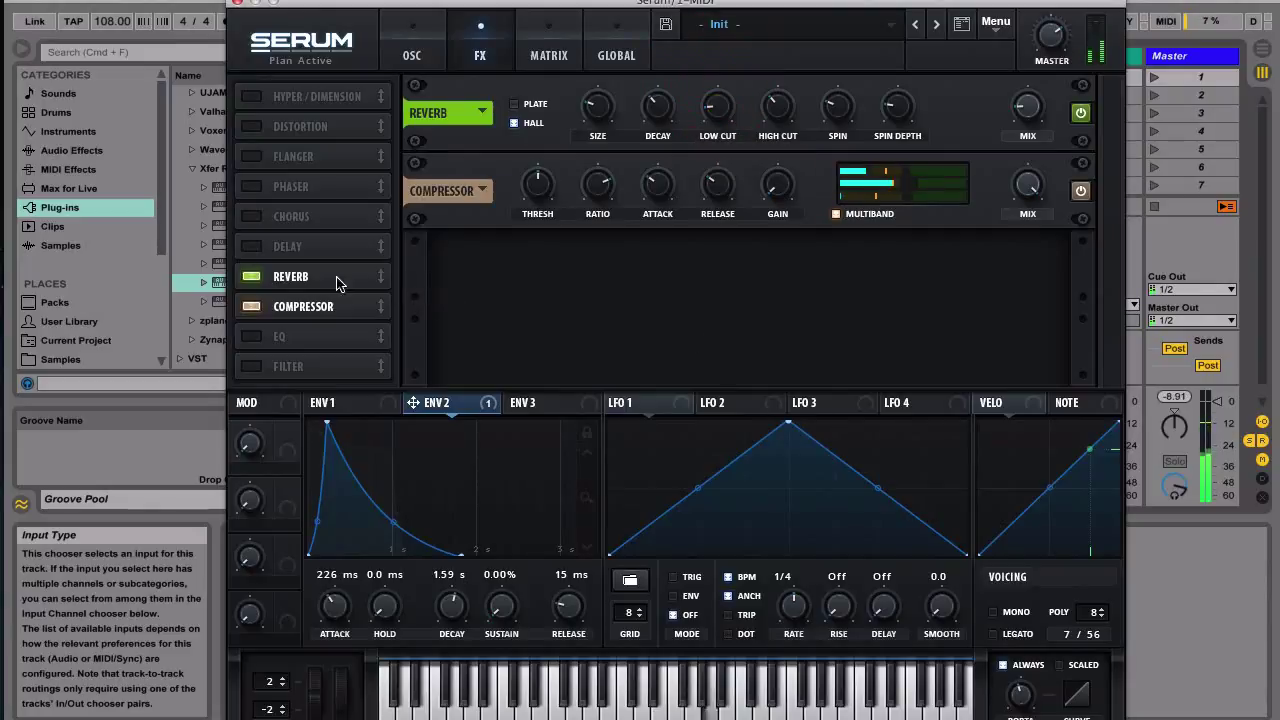
Enable the EQ with a low-cut shape on its low band, comparing it bypassed and on
click(252, 337)
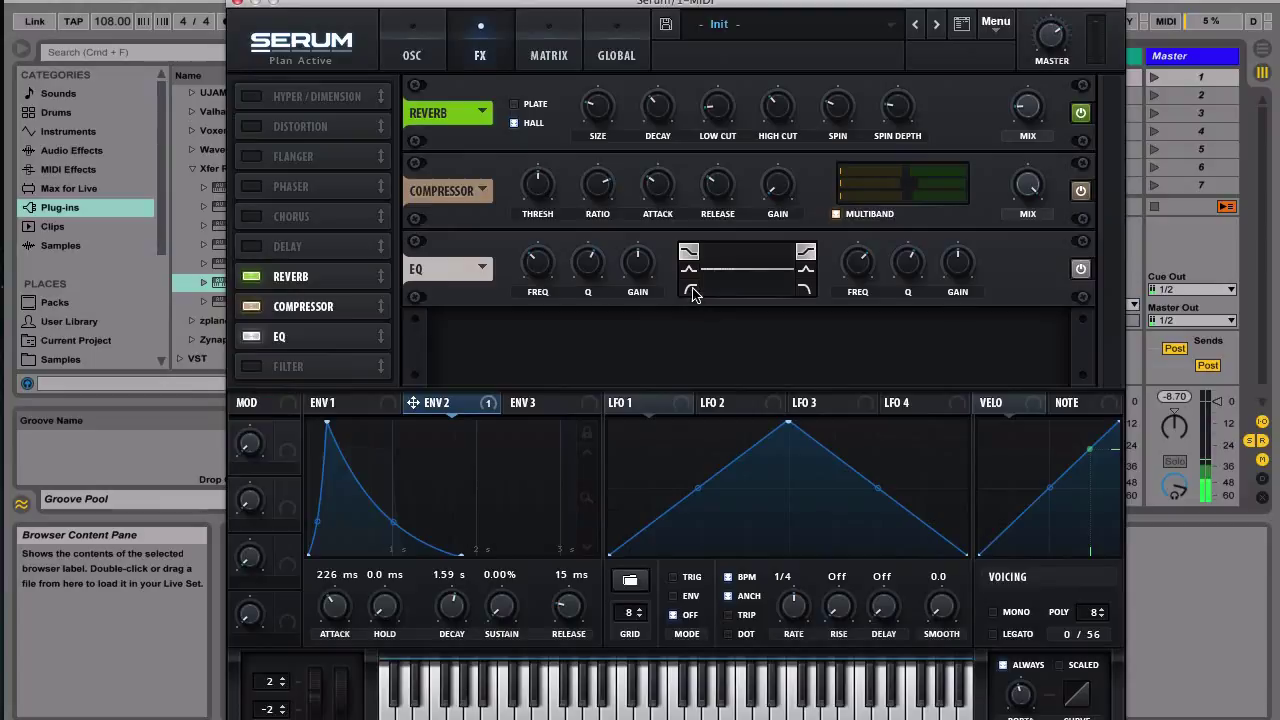
click(691, 291)
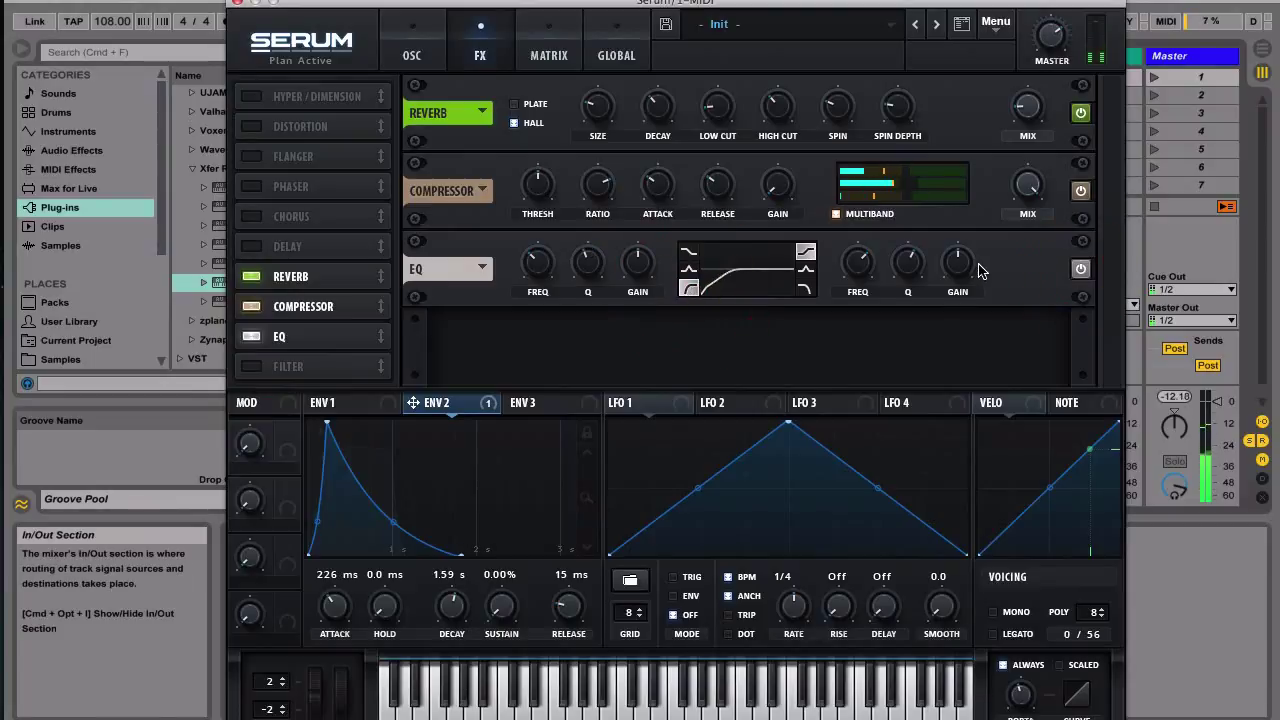
click(1081, 270)
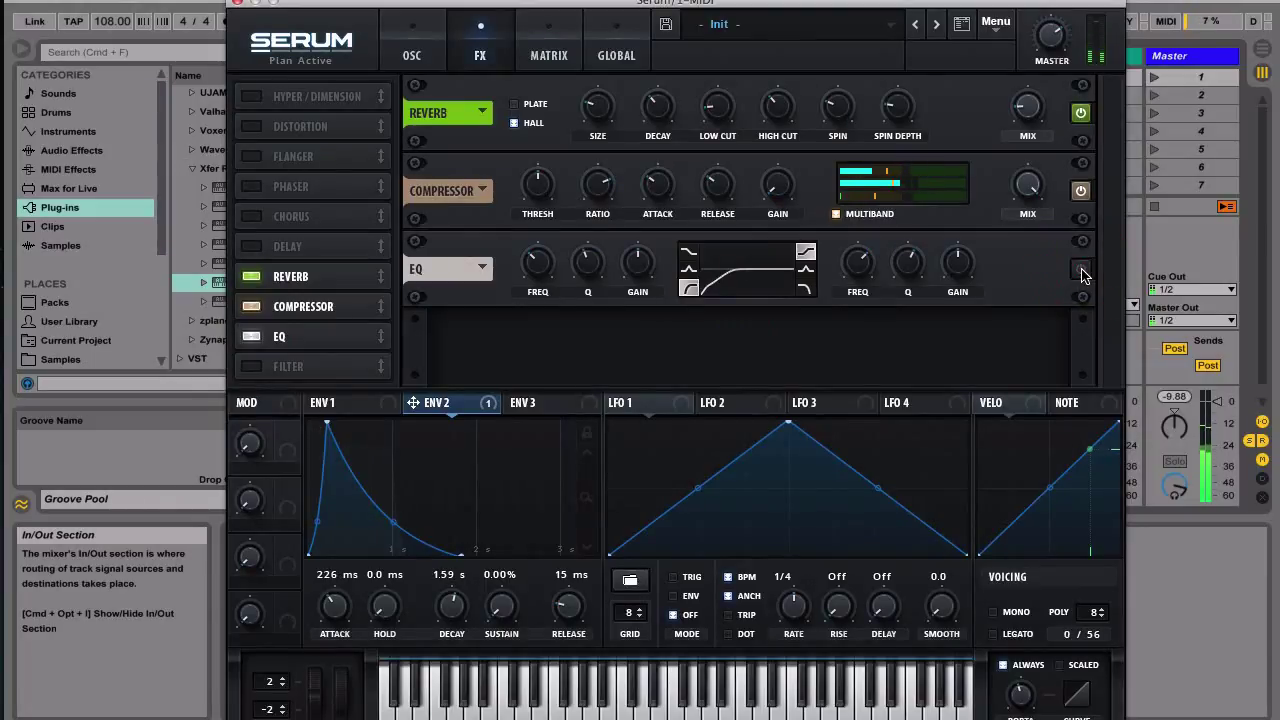
click(1081, 270)
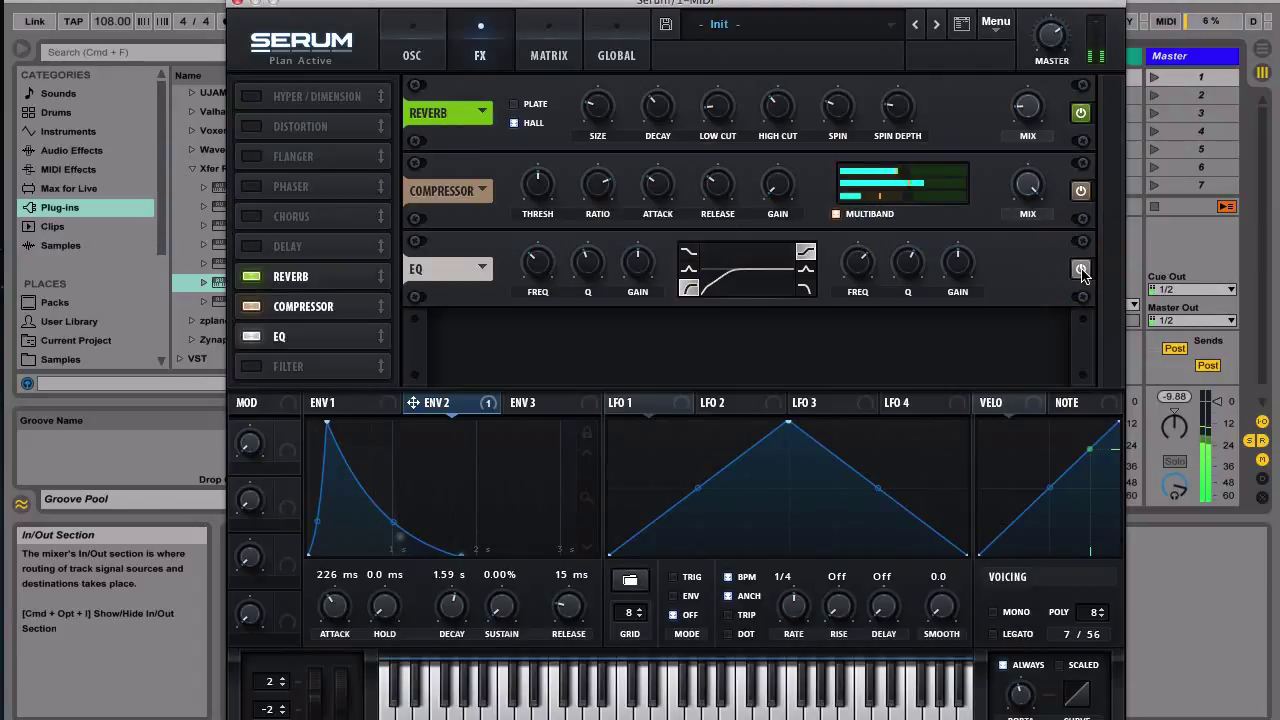